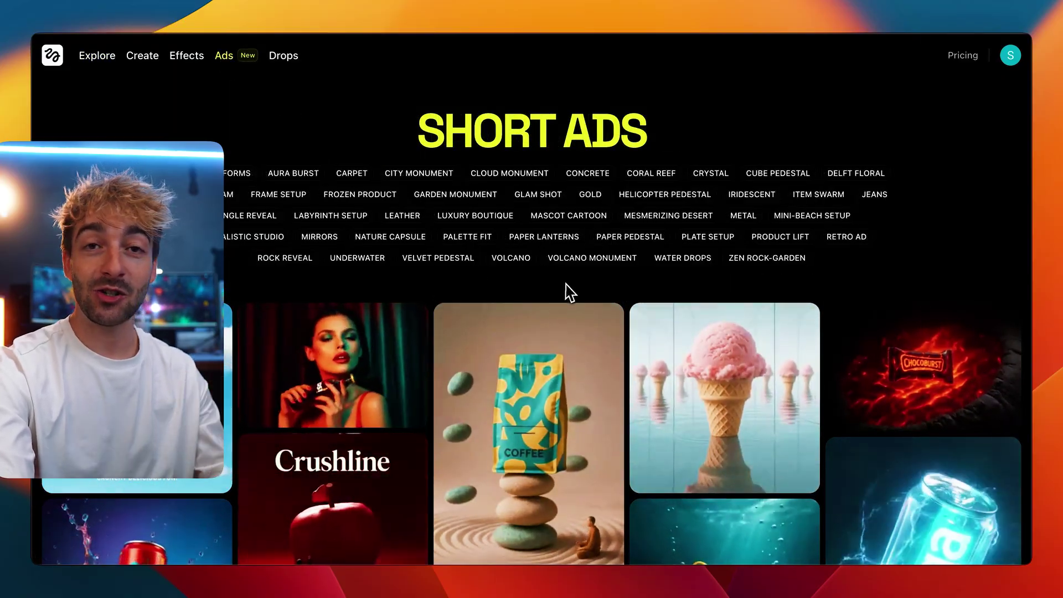
Scroll down the Ads gallery and open the City Monument brand-video preset
scroll(570, 292, "down", 3)
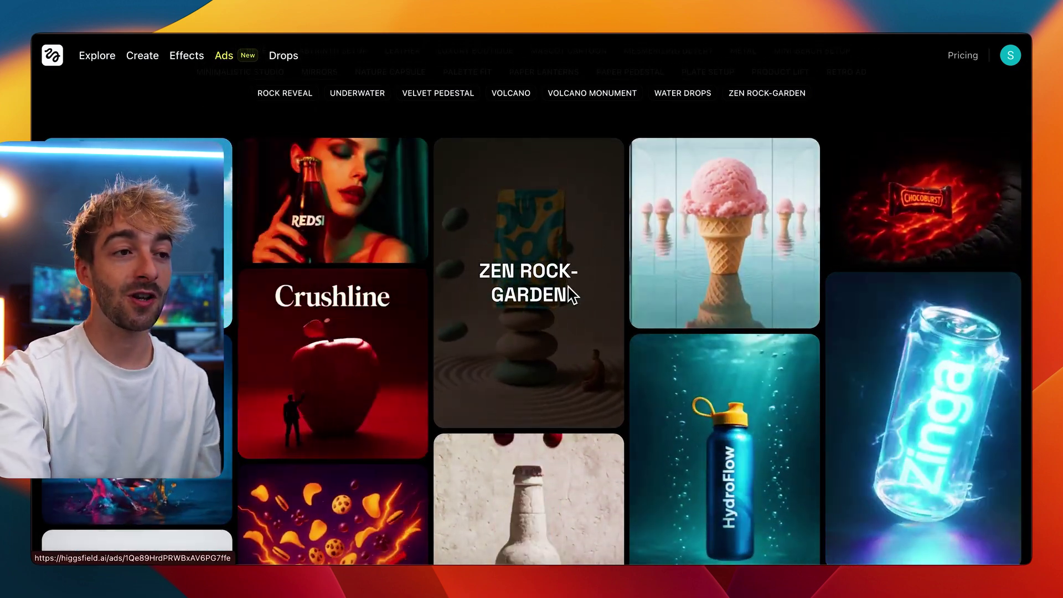
scroll(380, 230, "down", 10)
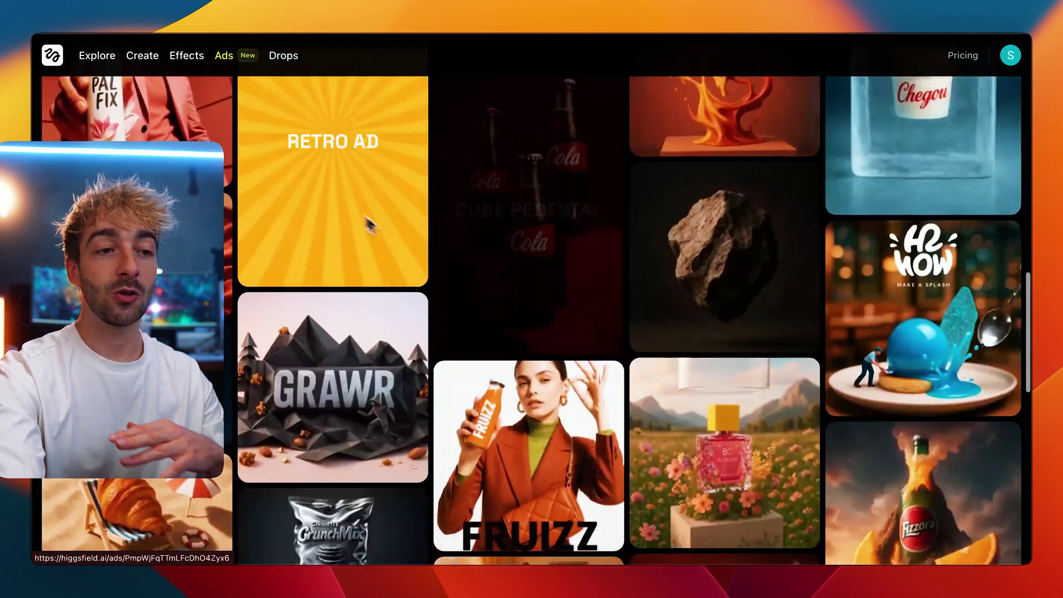
scroll(560, 311, "down", 4)
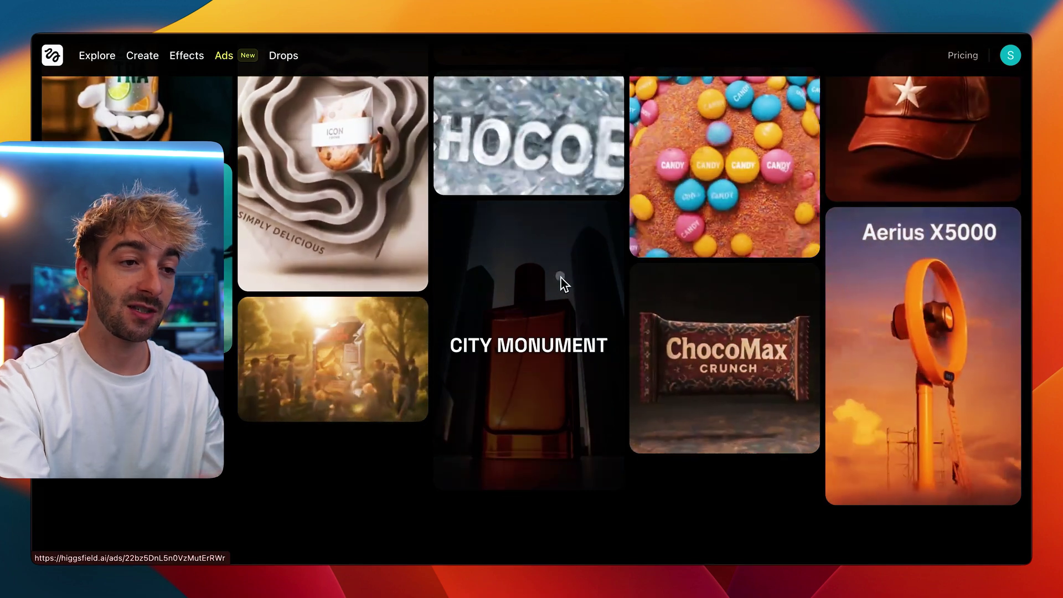
left_click(561, 284)
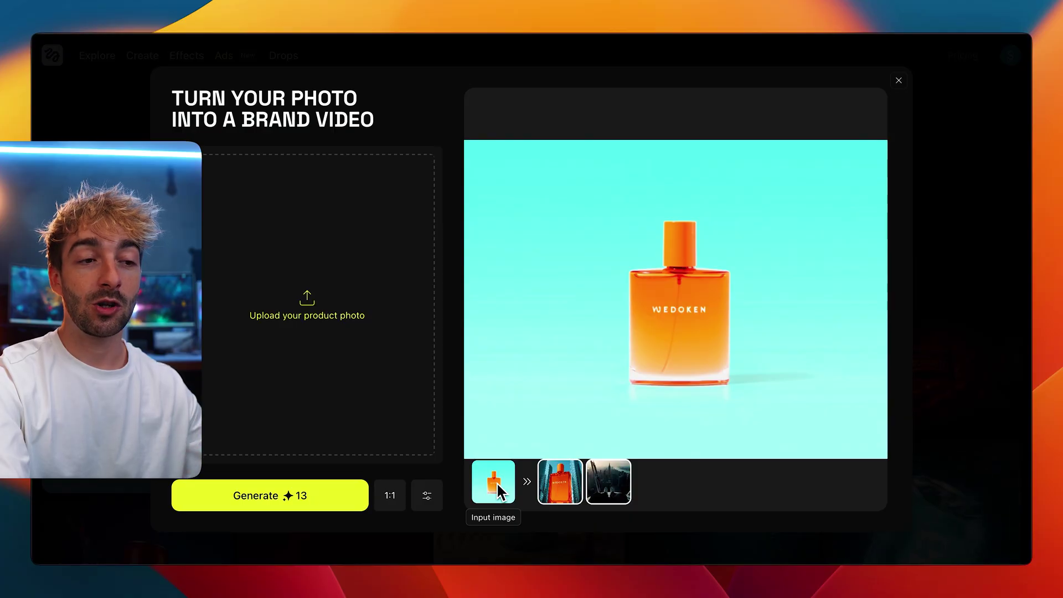
Start saving the example perfume-bottle output image, then cancel the save
right_click(496, 482)
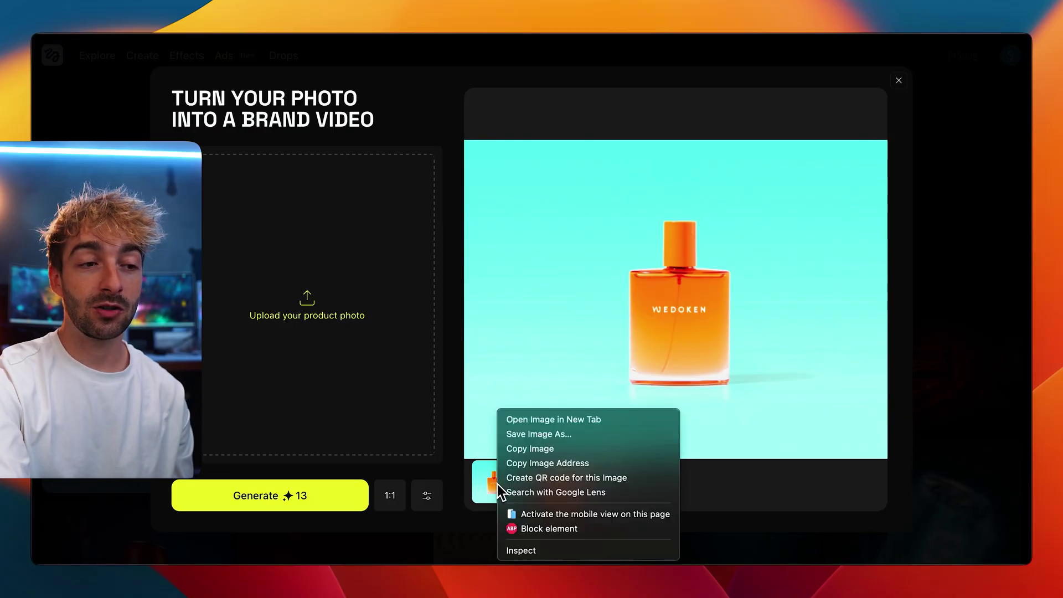
left_click(539, 433)
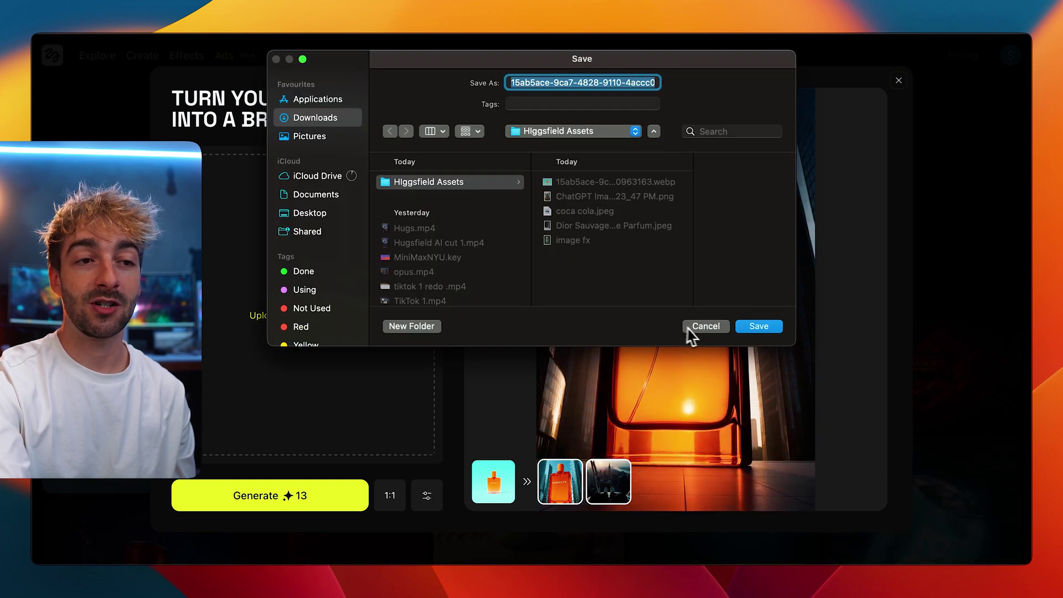
left_click(693, 329)
Drag Dior Sauvage Eau De Parfum.jpeg from Higgsfield Assets onto the product photo upload area
left_click(367, 581)
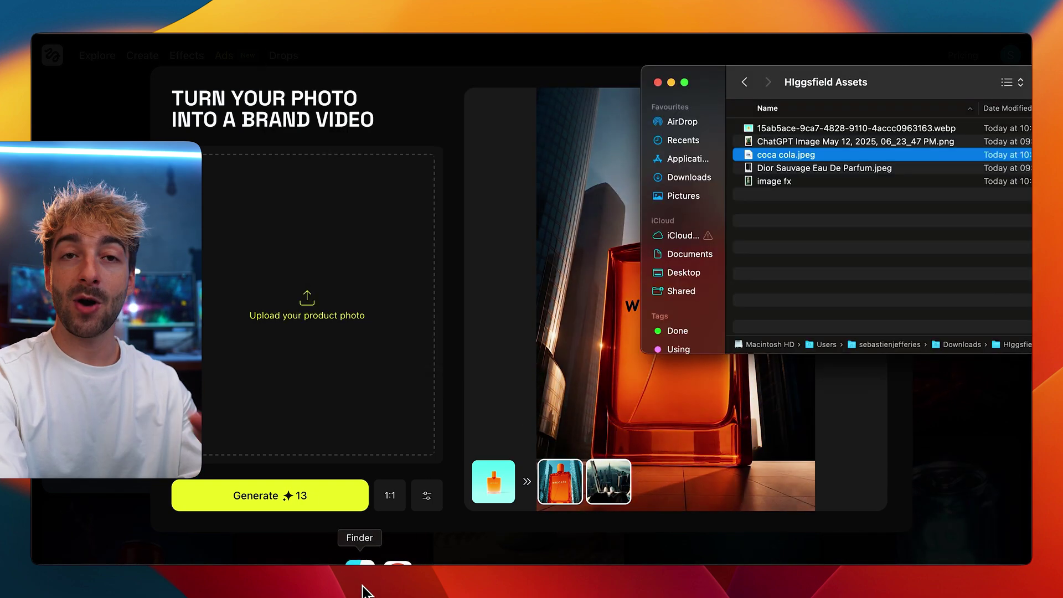
left_click(810, 169)
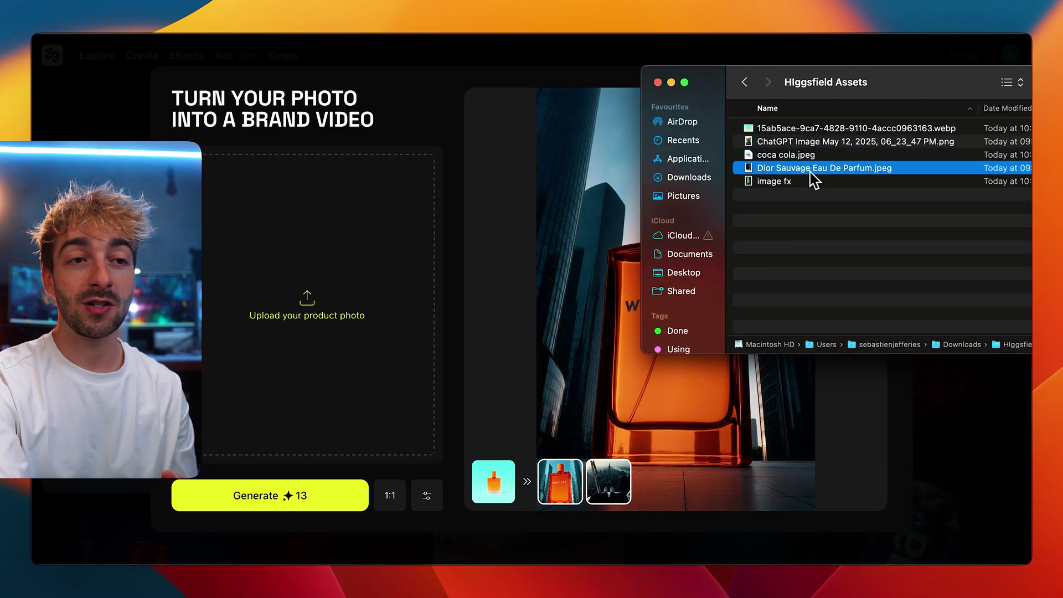
left_click_drag(818, 172, 265, 307)
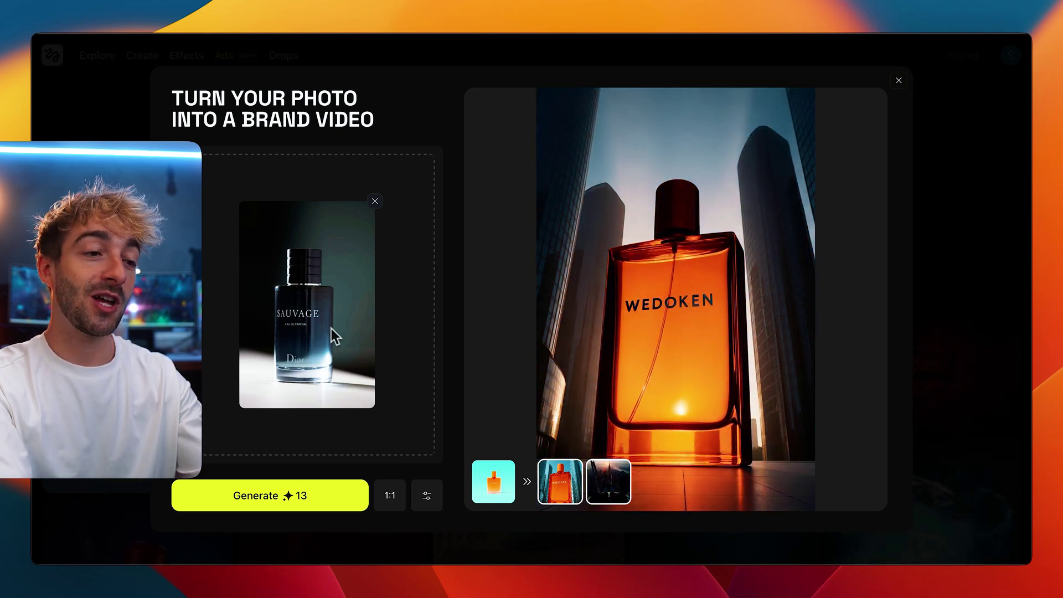
Set 3:2 aspect ratio, then Manual settings with Standard model, High quality and 70 steps
left_click(391, 496)
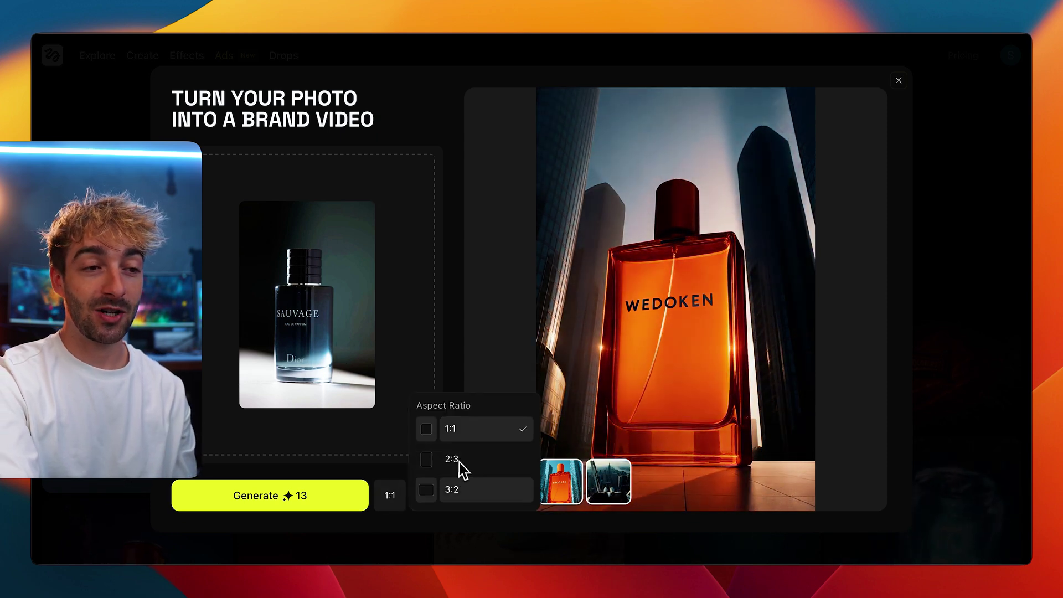
left_click(453, 490)
left_click(432, 500)
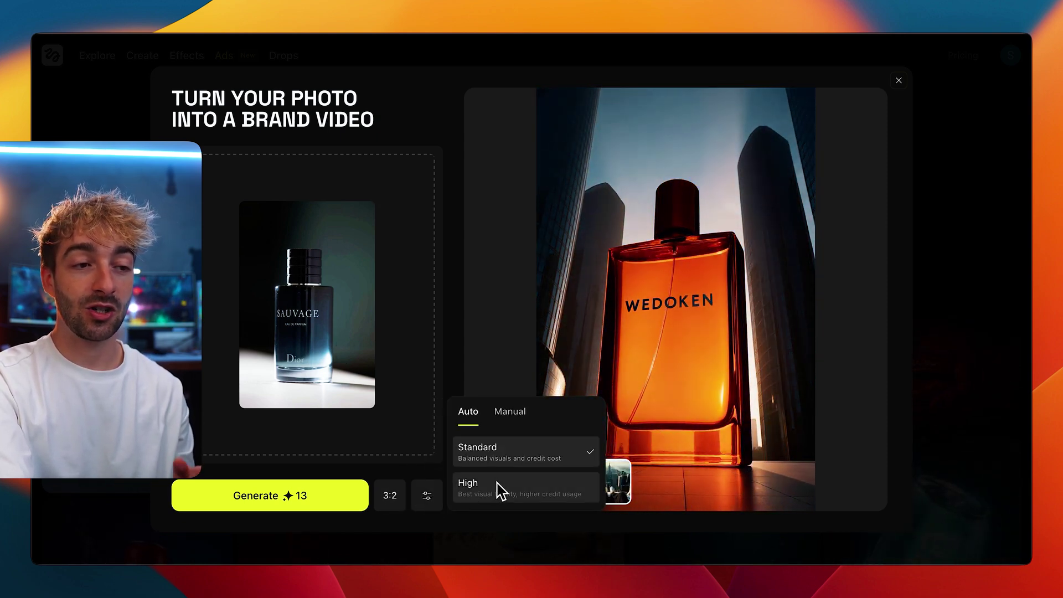
left_click(510, 411)
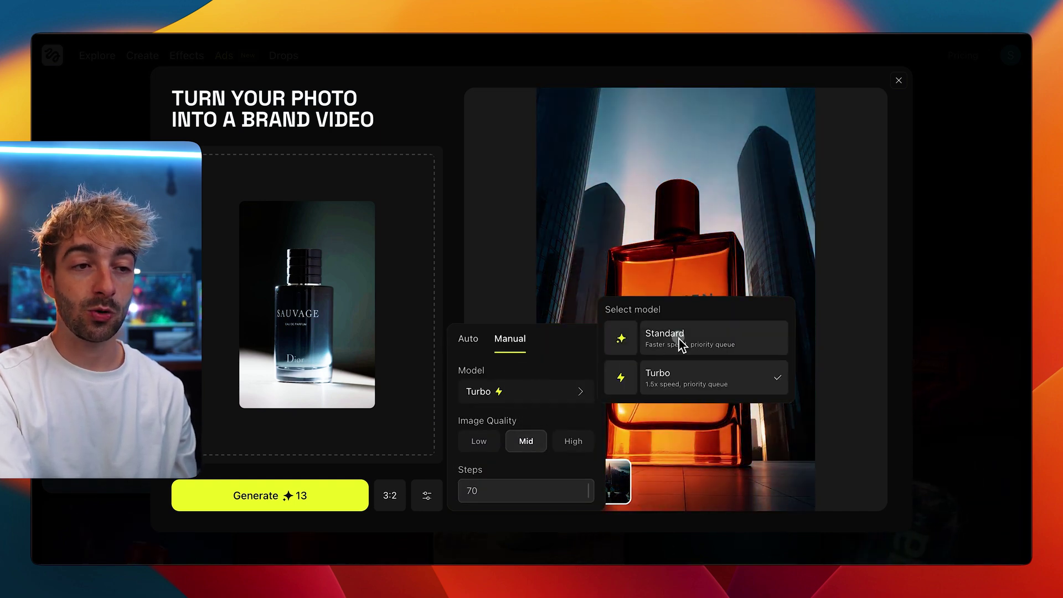
left_click(571, 441)
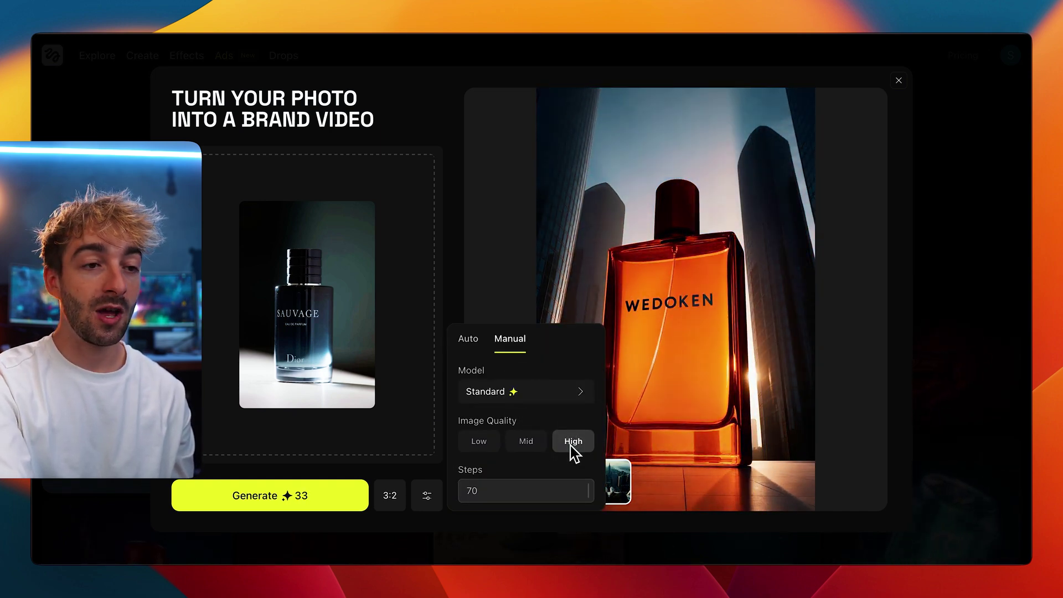
left_click(506, 491)
left_click(517, 495)
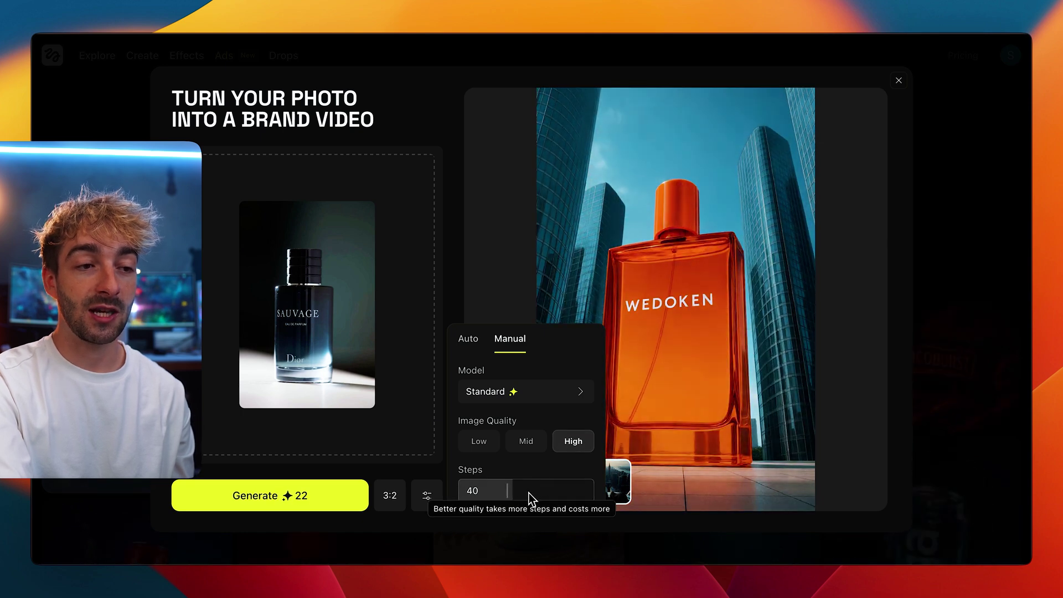
left_click(532, 492)
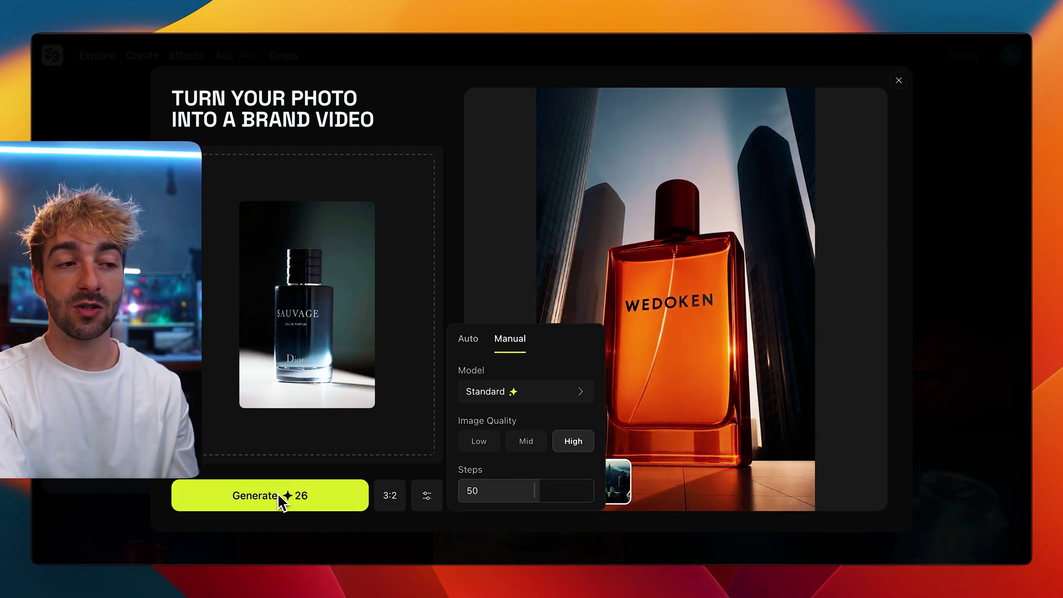
left_click_drag(536, 496, 637, 501)
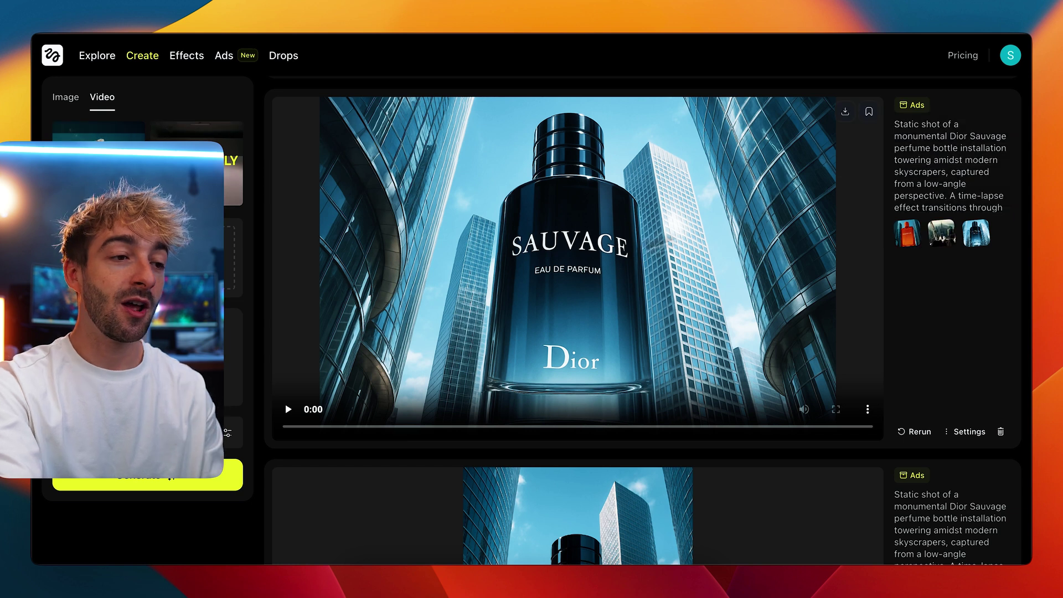
left_click(289, 410)
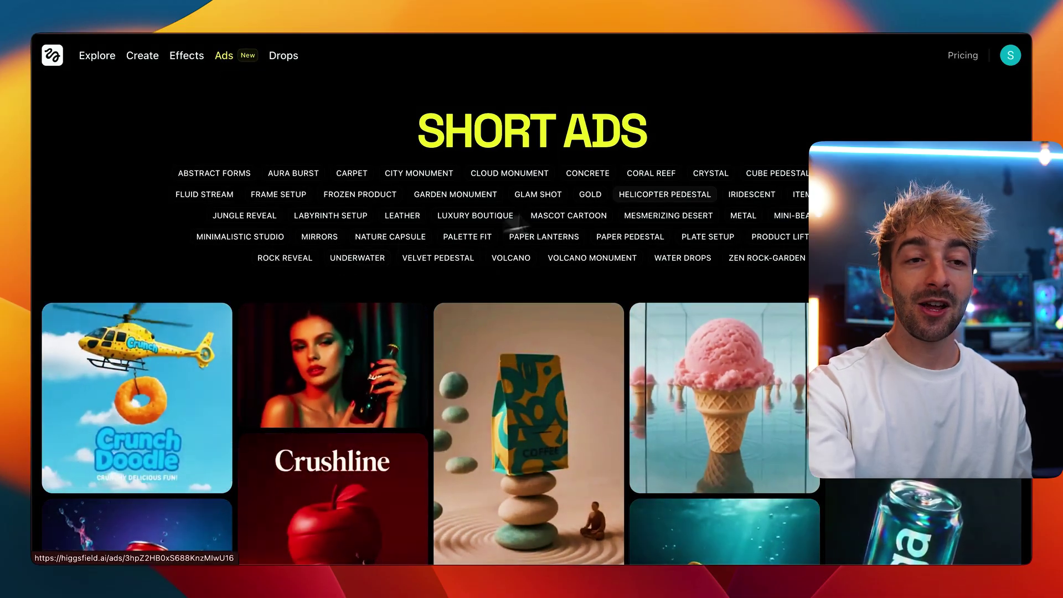
Open the Glam Shot preset and drag a product photo from Higgsfield Assets into its upload area
scroll(634, 205, "down", 4)
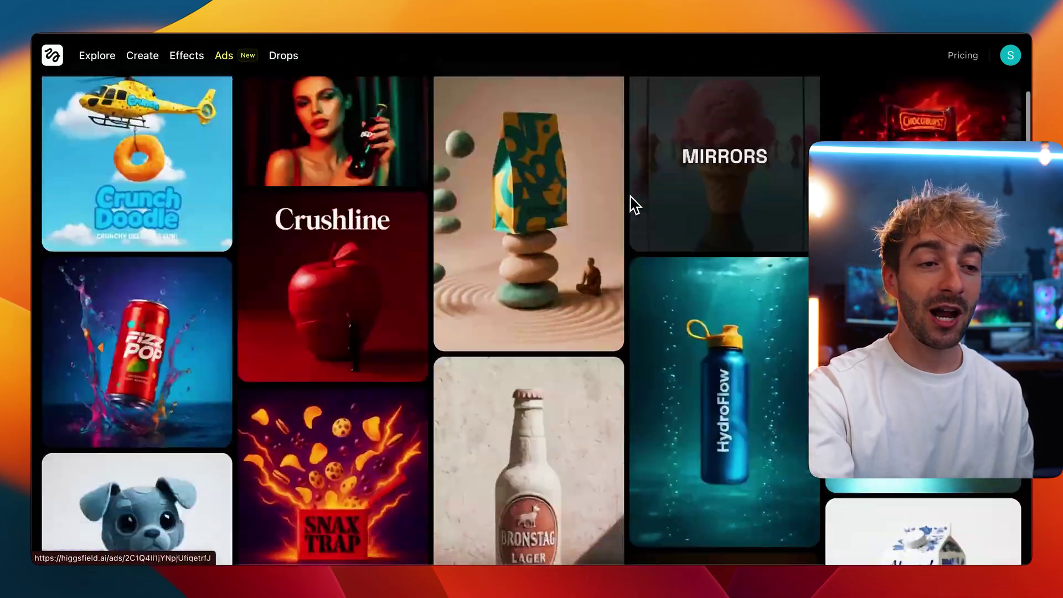
scroll(432, 213, "up", 5)
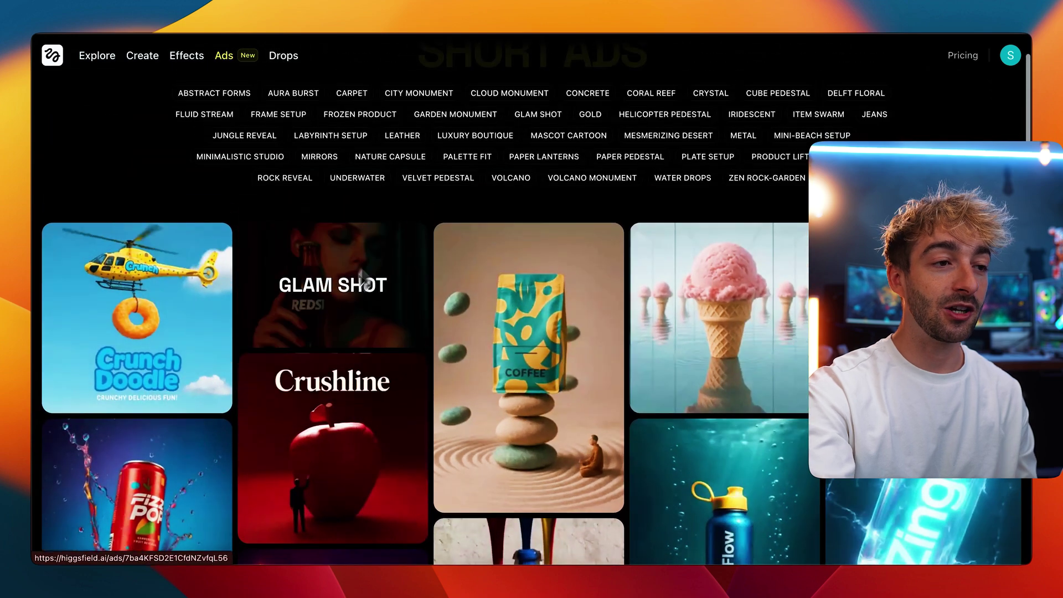
left_click(363, 275)
left_click(360, 576)
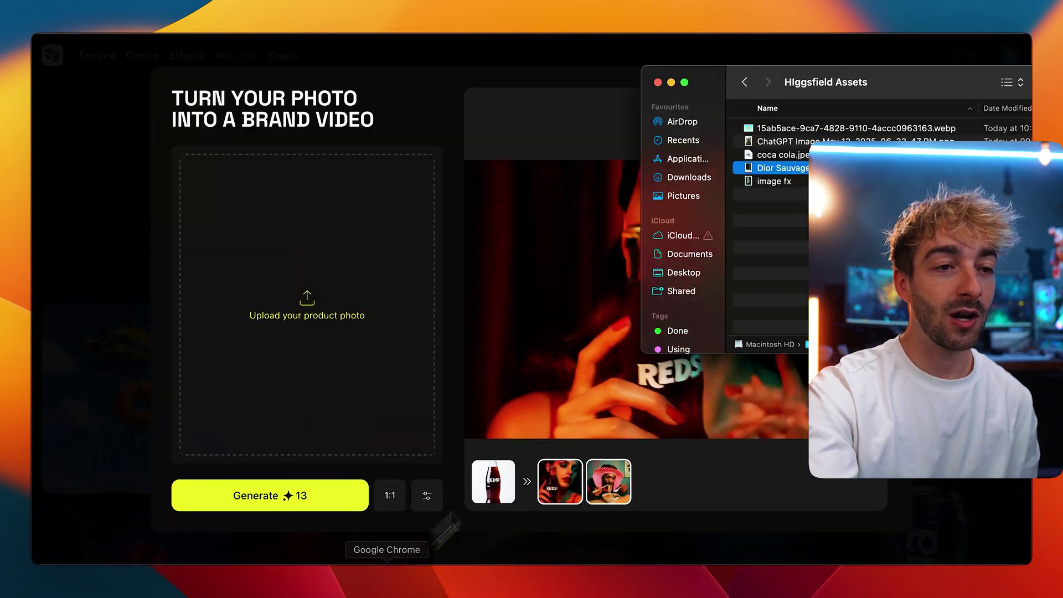
left_click_drag(266, 319, 312, 319)
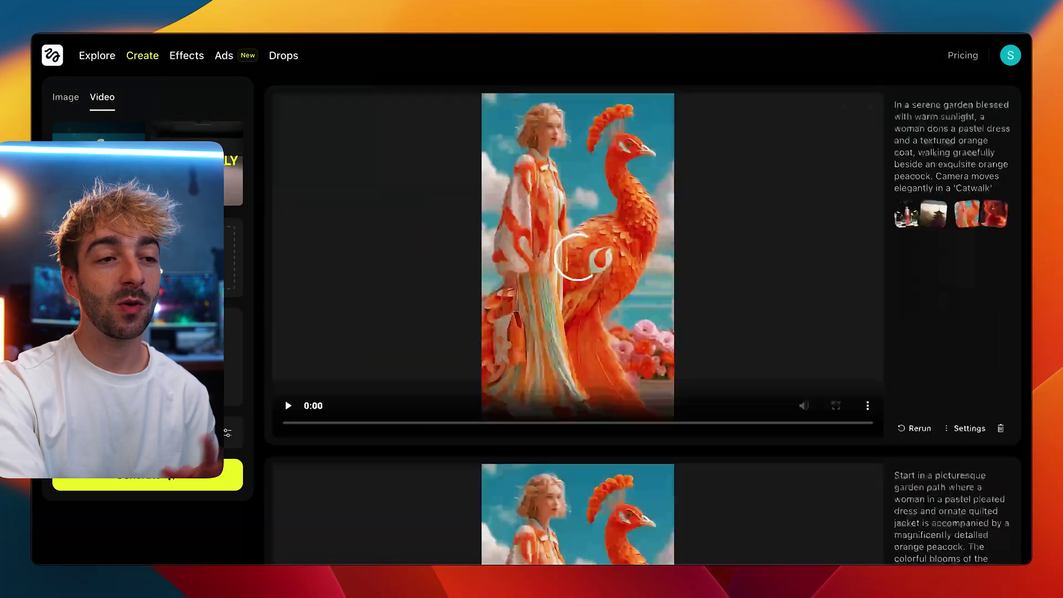
Scroll the Create feed to the FIJI desert ad and play it
scroll(642, 321, "down", 10)
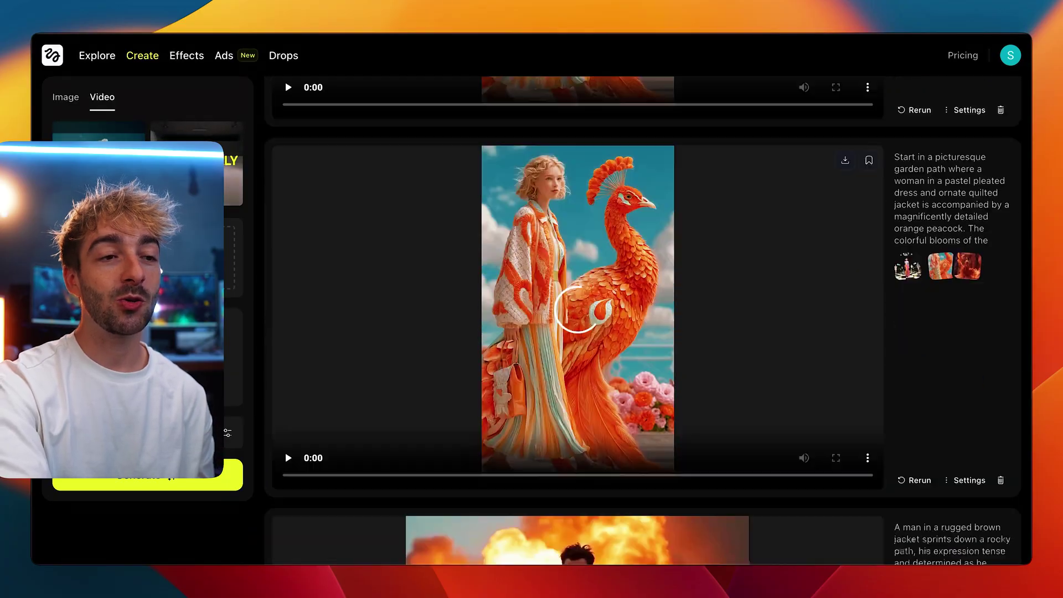
scroll(578, 320, "down", 20)
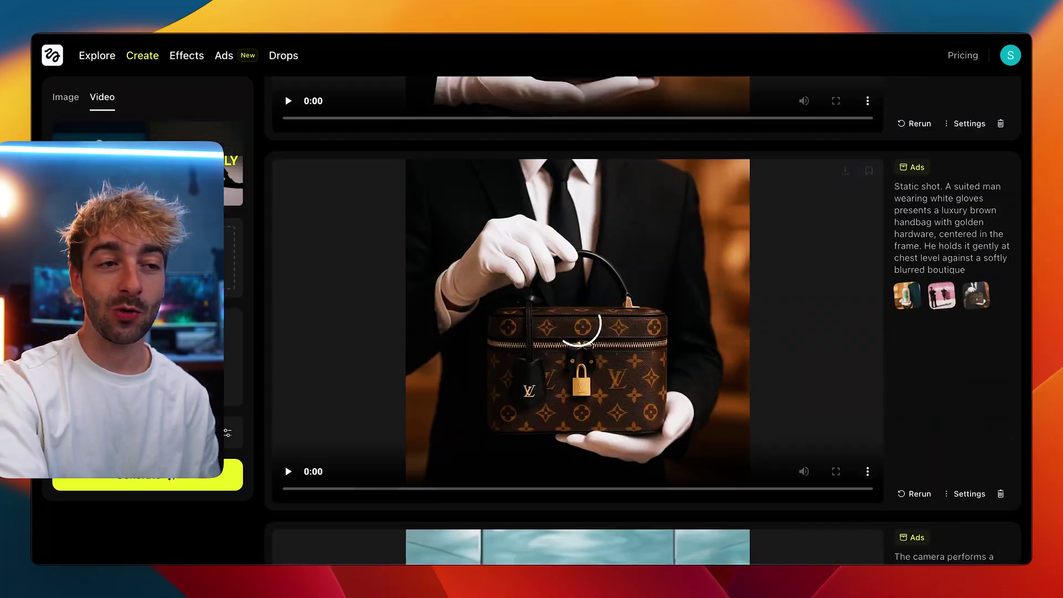
scroll(578, 320, "up", 2)
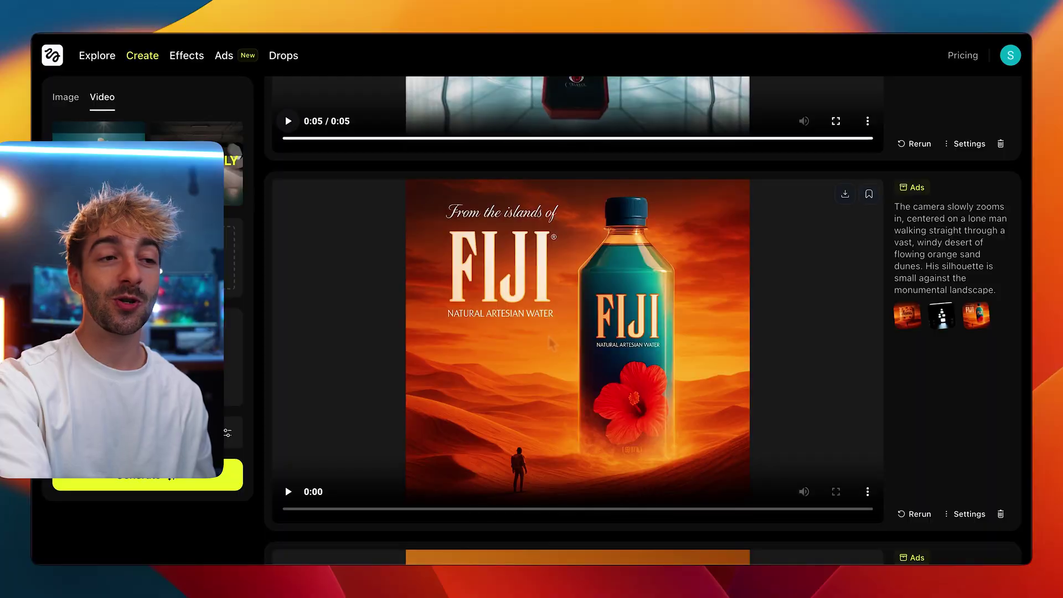
left_click(288, 492)
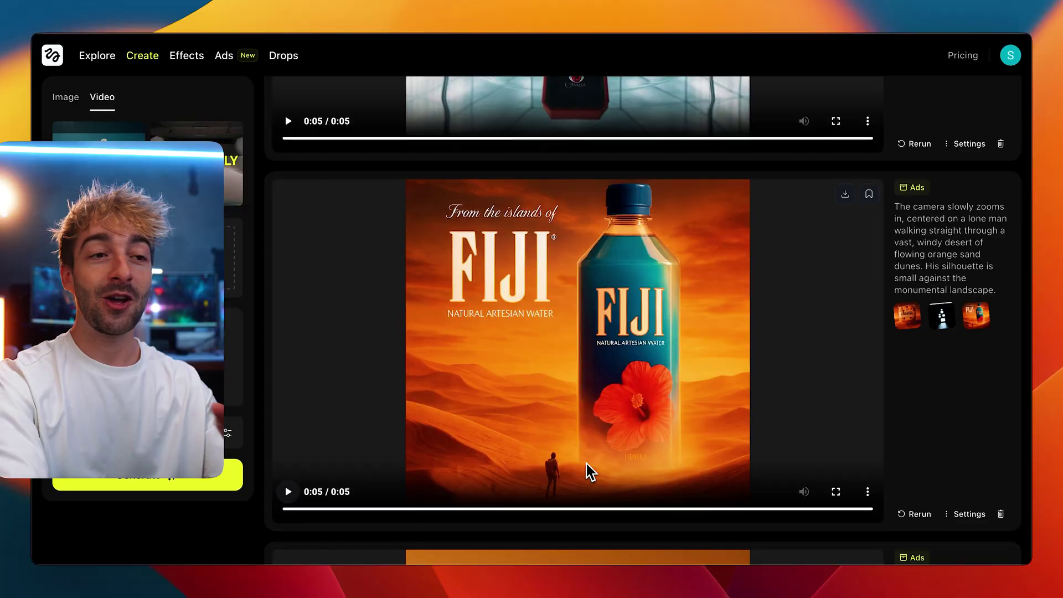
Save the FIJI ad's input image to the computer's downloads
right_click(976, 319)
left_click(930, 321)
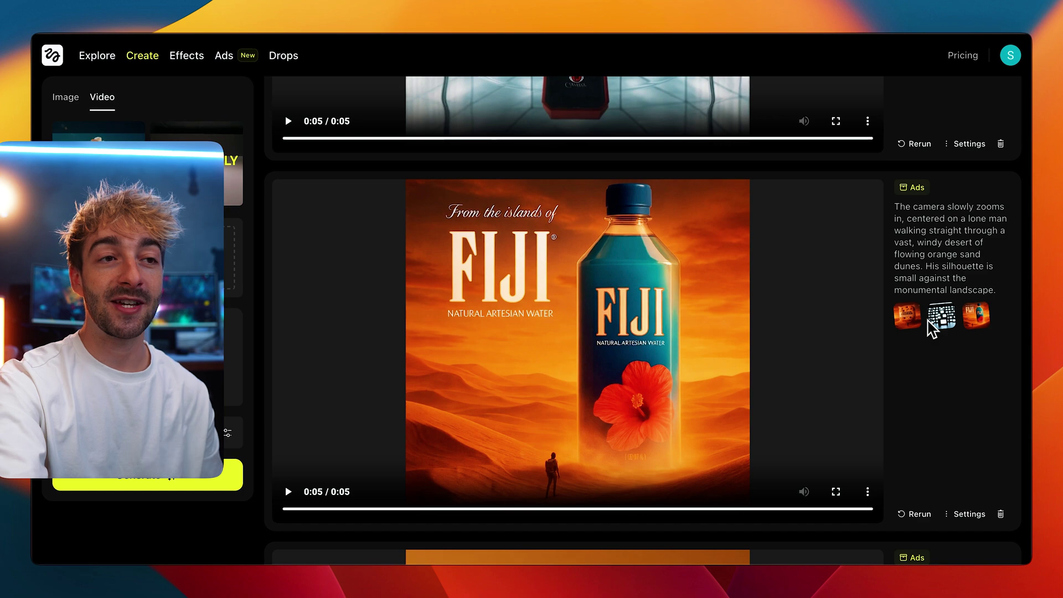
key("Return")
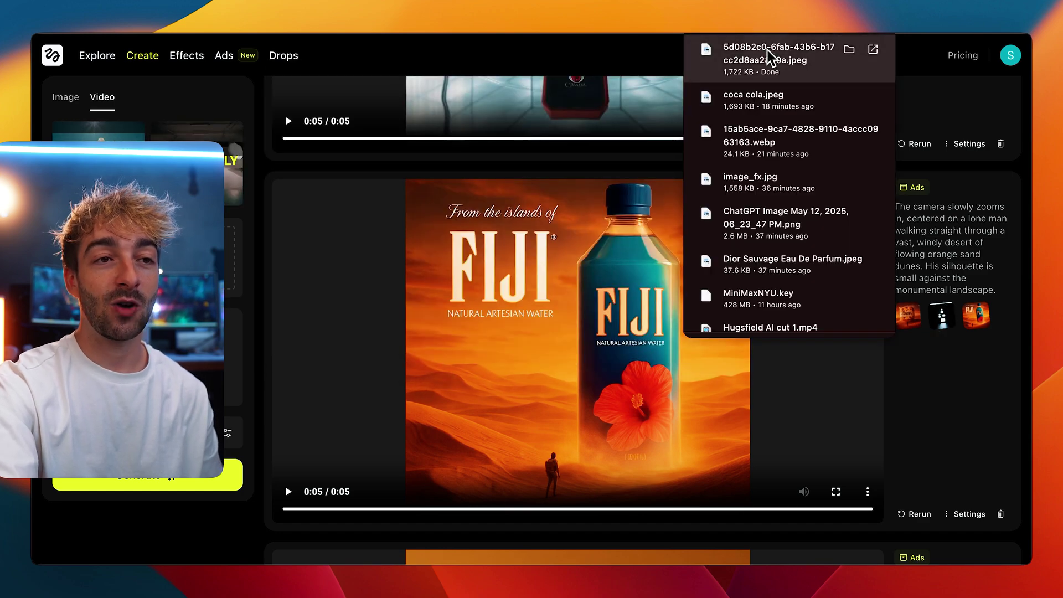
left_click_drag(771, 59, 647, 224)
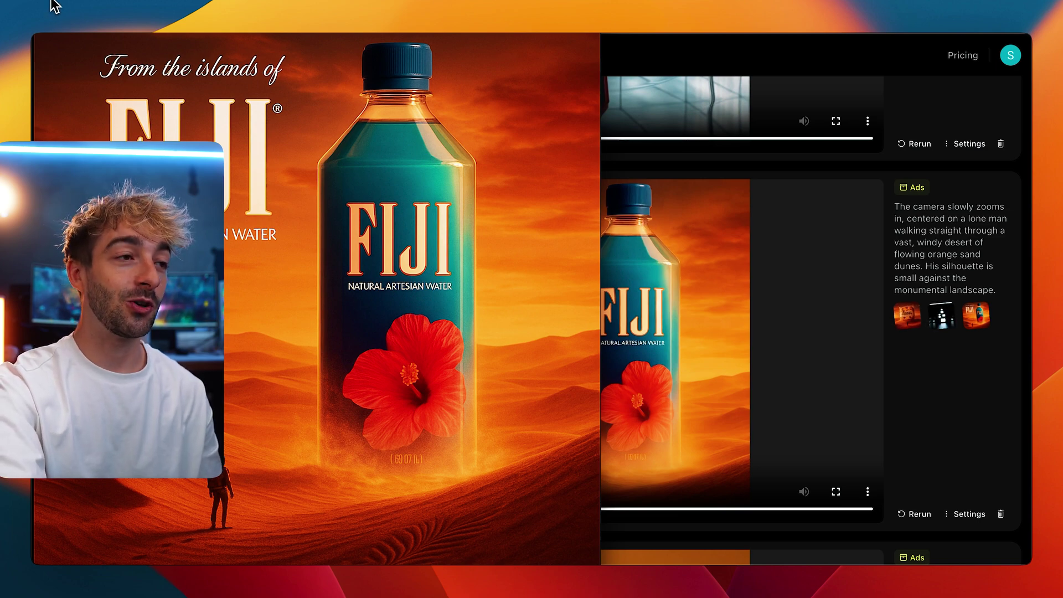
left_click_drag(55, 6, 56, 6)
scroll(517, 308, "down", 10)
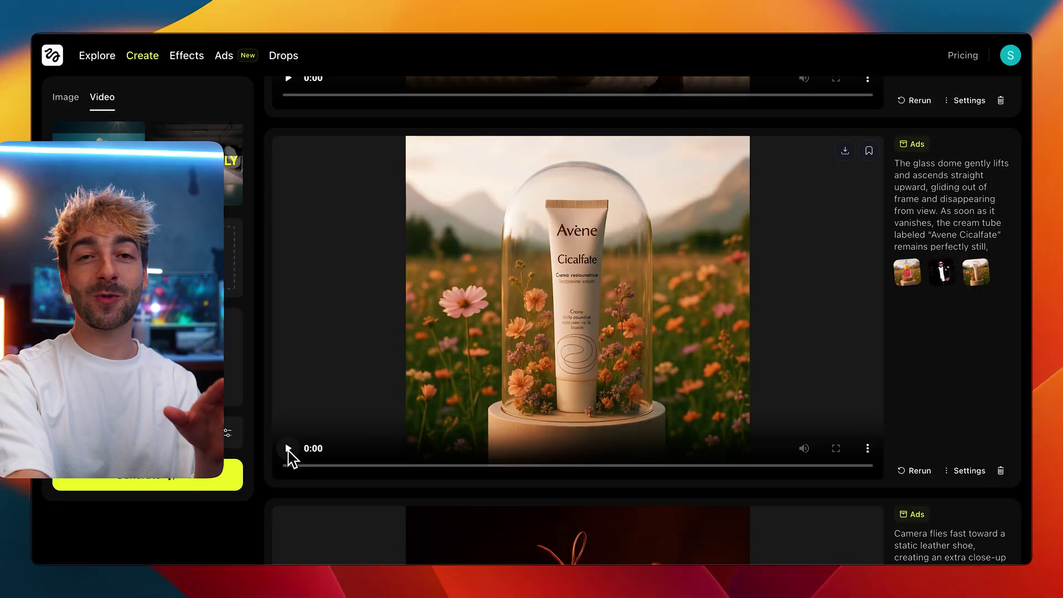
Play a generated five-second ad video from the feed
left_click(288, 449)
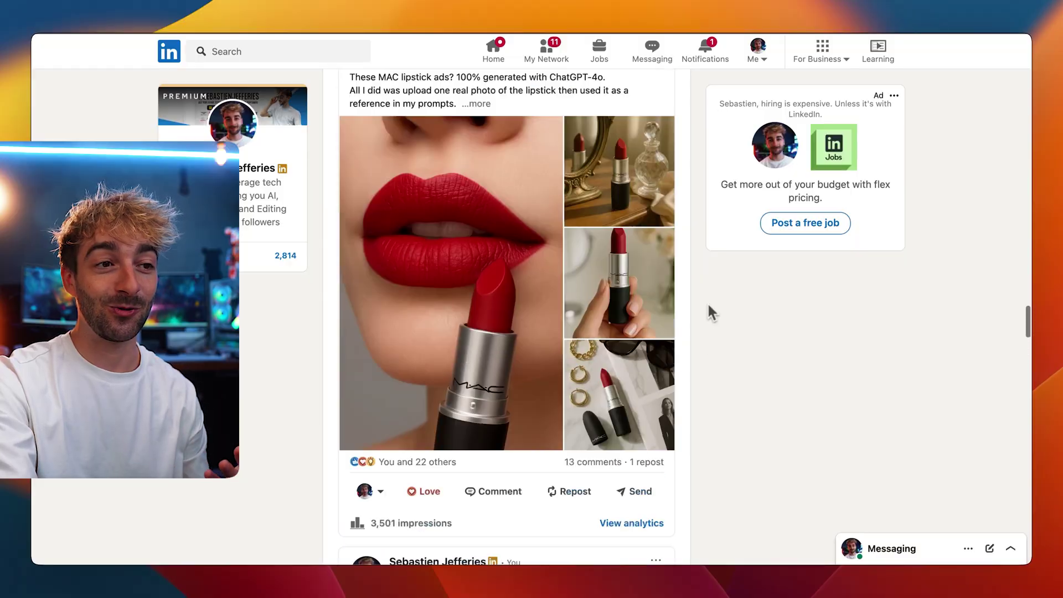
Scroll the LinkedIn feed past the Dior Sauvage ad post to the red-dress comparison video
scroll(707, 301, "up", 10)
scroll(707, 308, "down", 1)
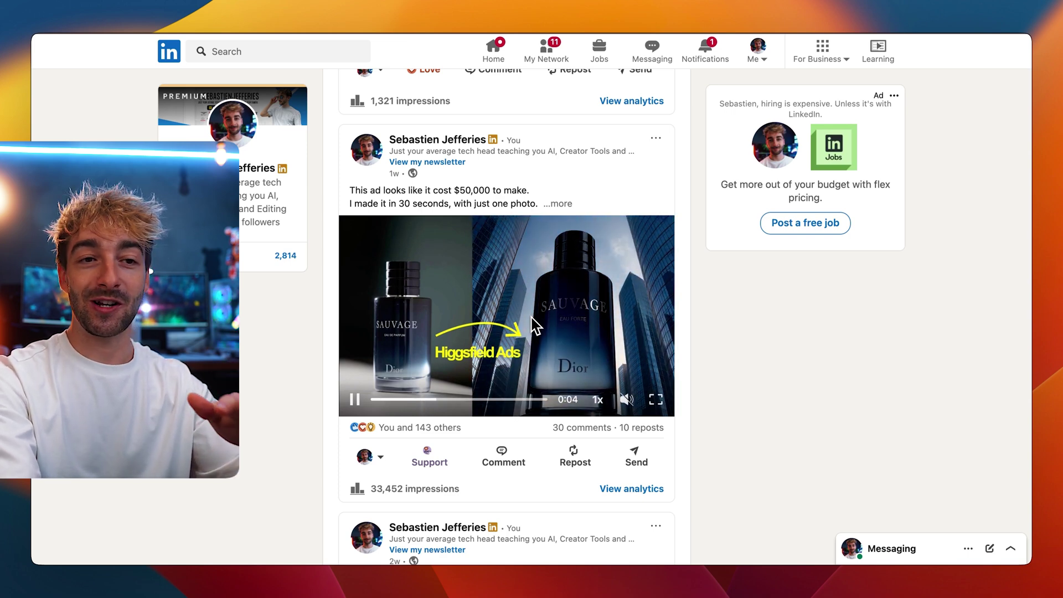
scroll(756, 369, "down", 5)
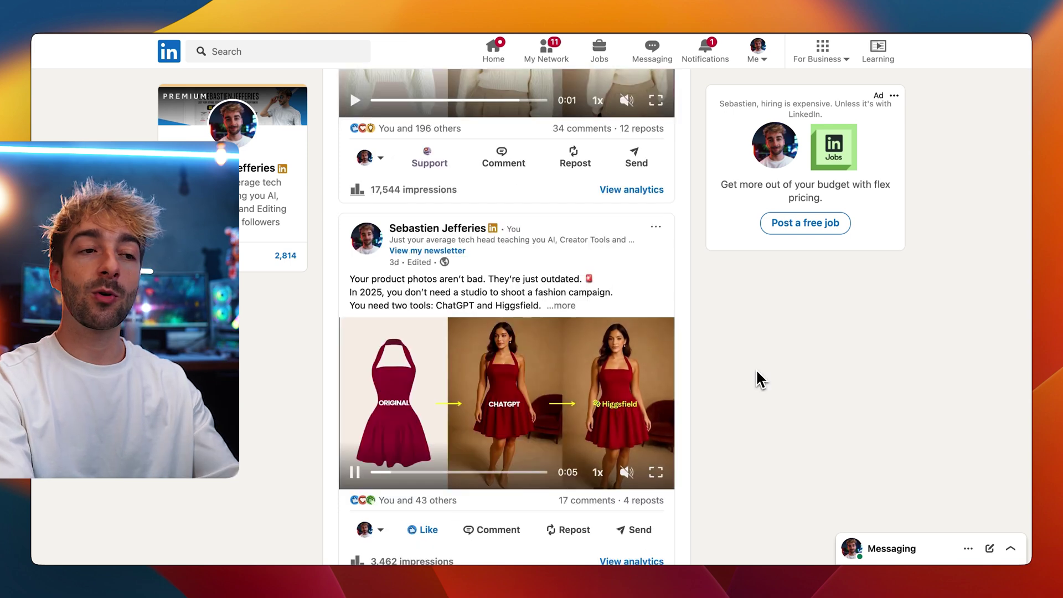